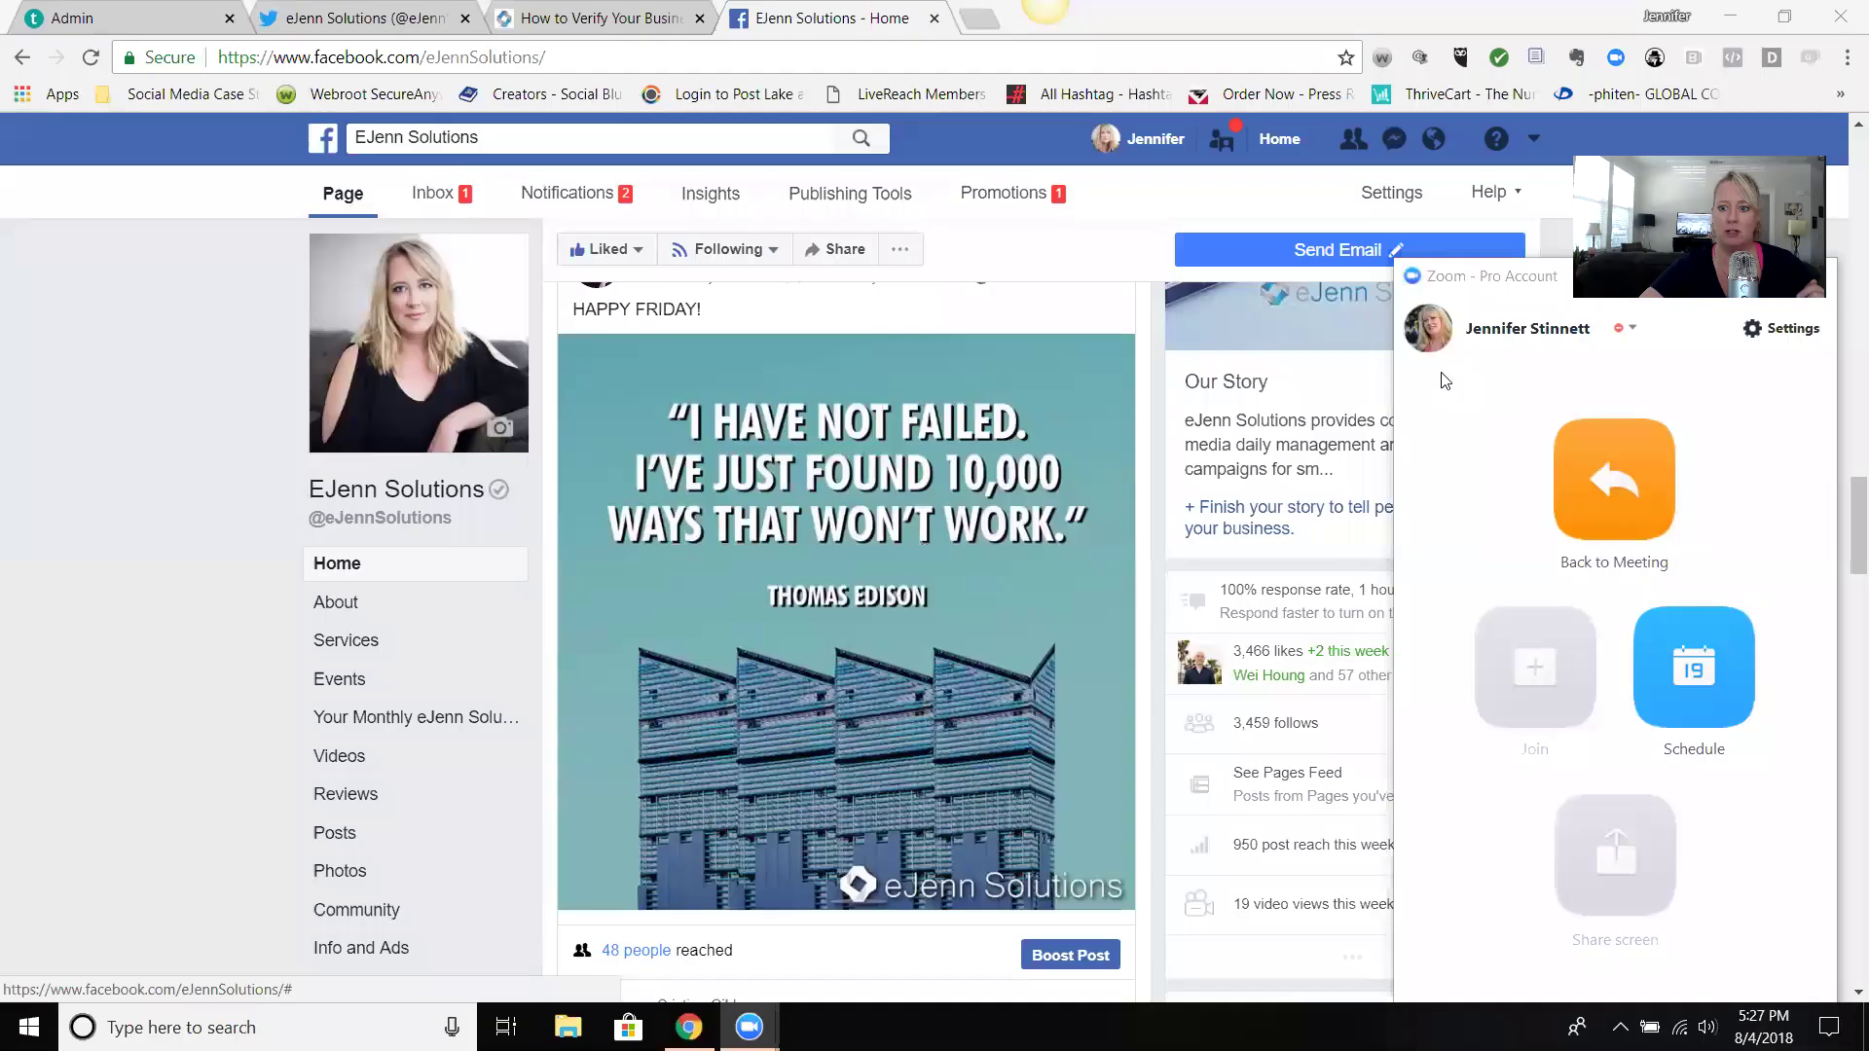
scroll(20, 620, "up", 3)
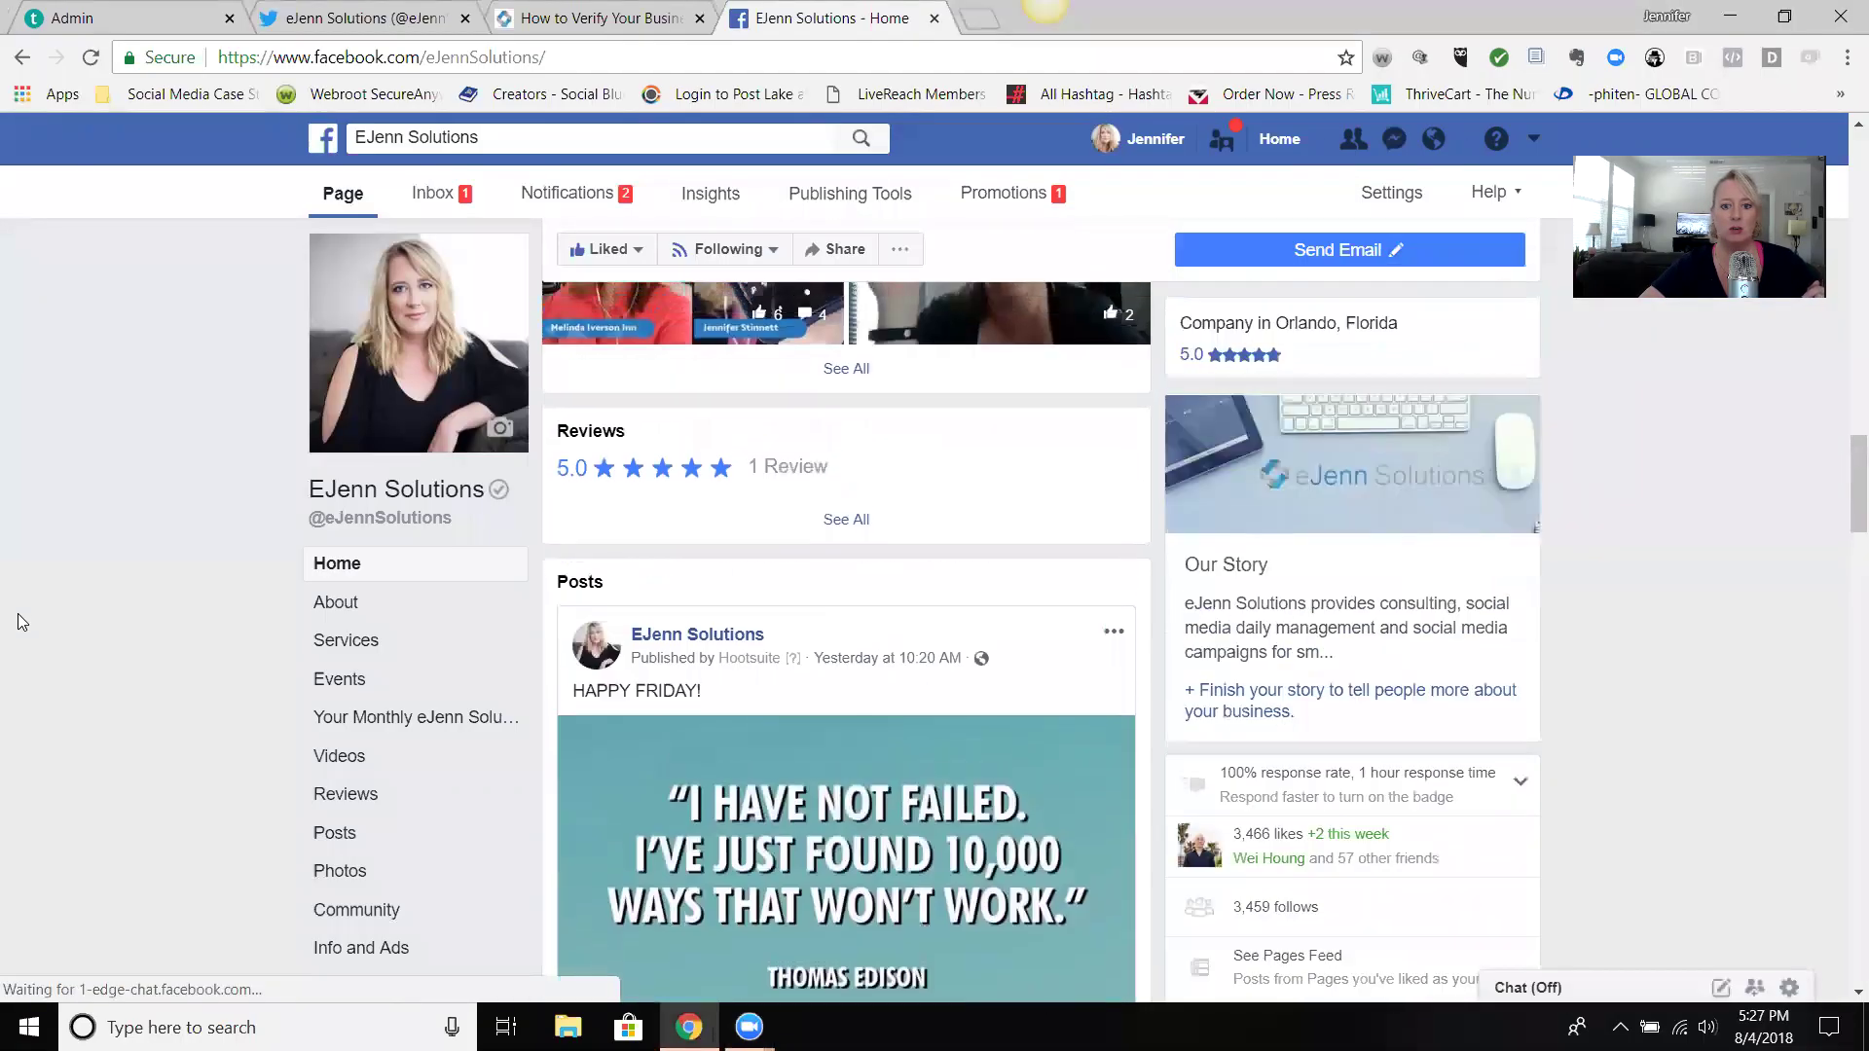
scroll(18, 621, "up", 5)
scroll(19, 621, "up", 5)
scroll(20, 620, "up", 5)
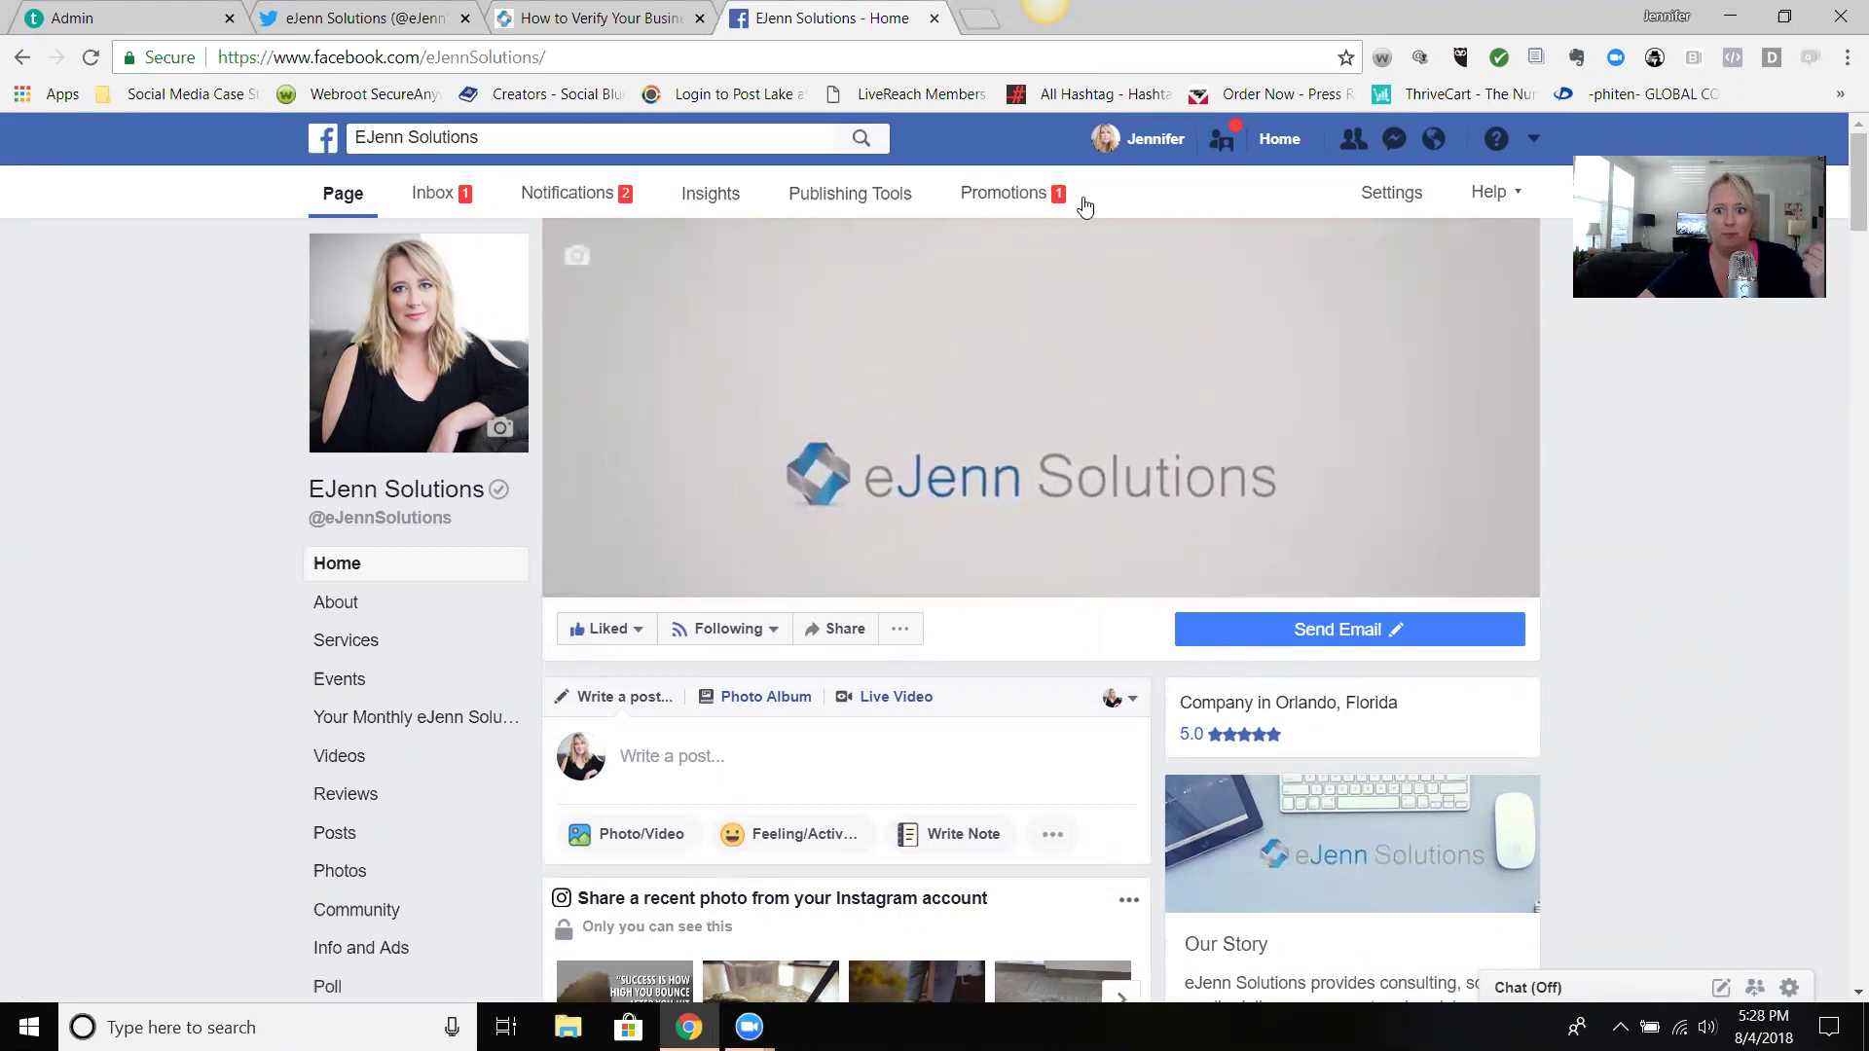
Open the eJenn Solutions page's Settings to the General section
left_click(1415, 191)
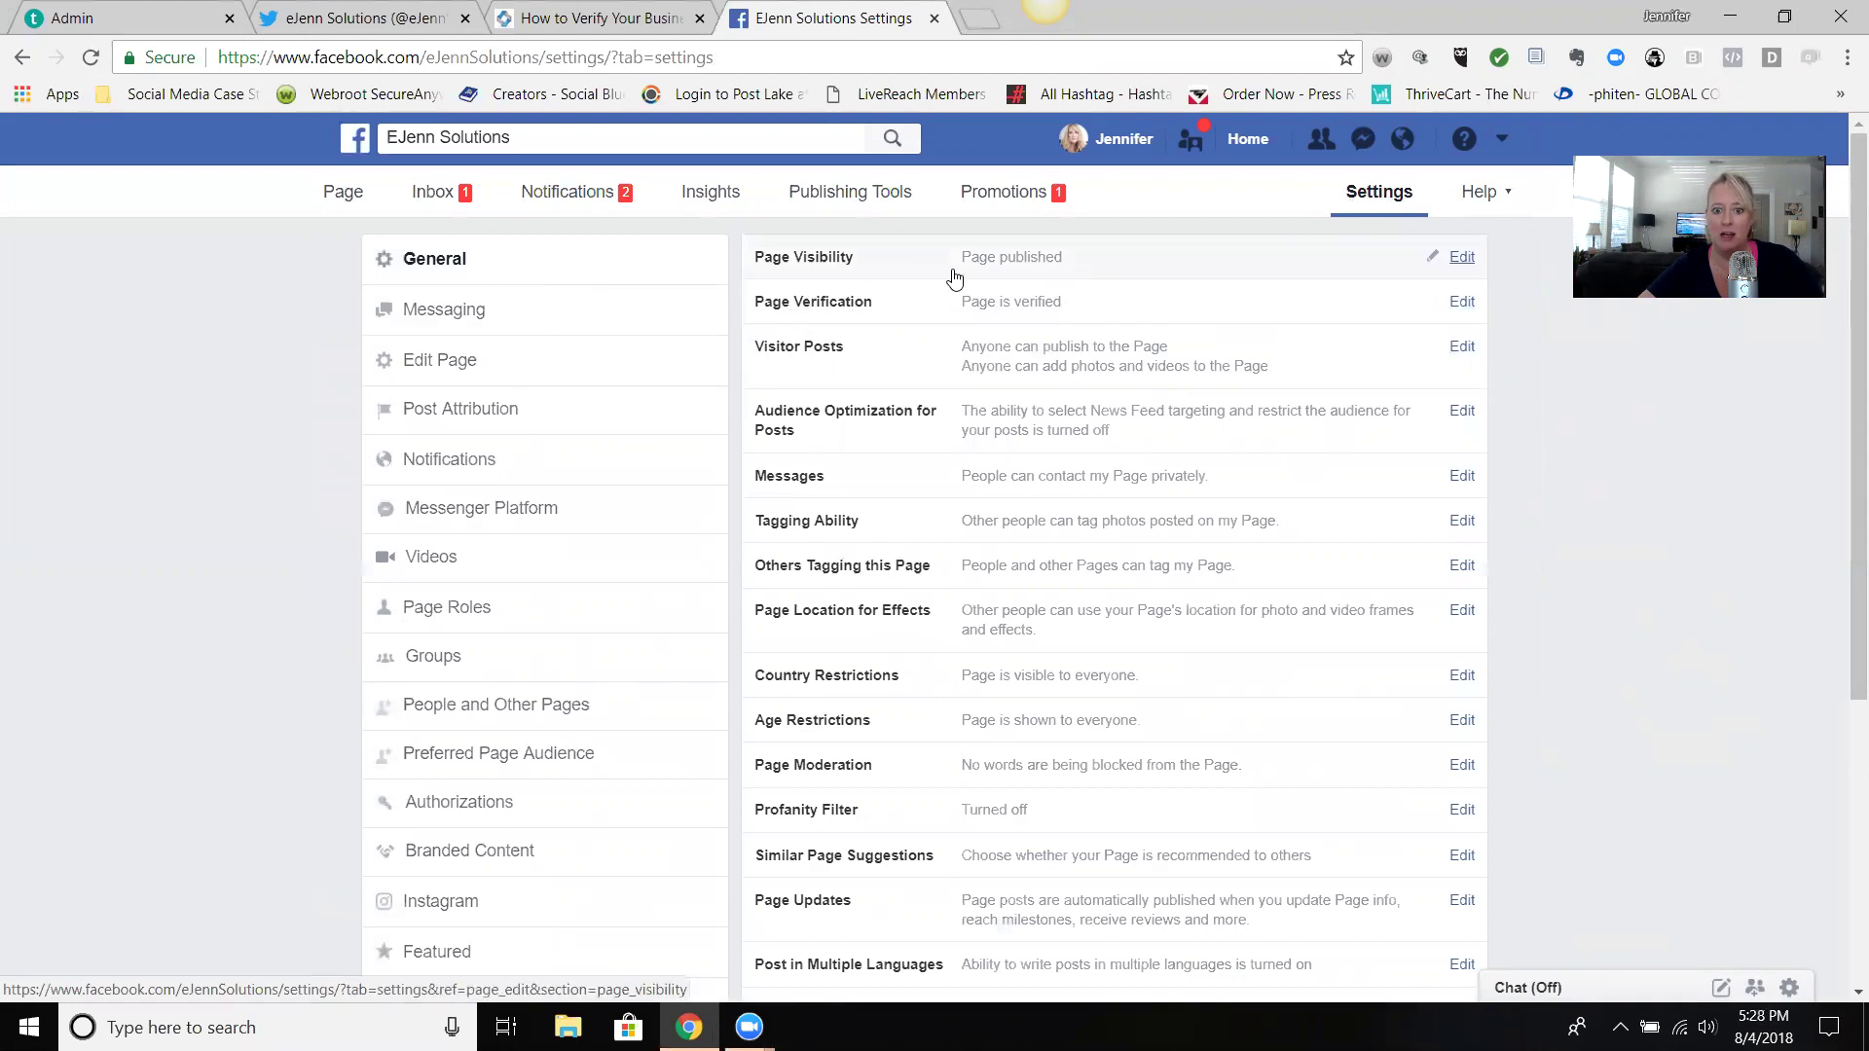
mouse_move(1090, 304)
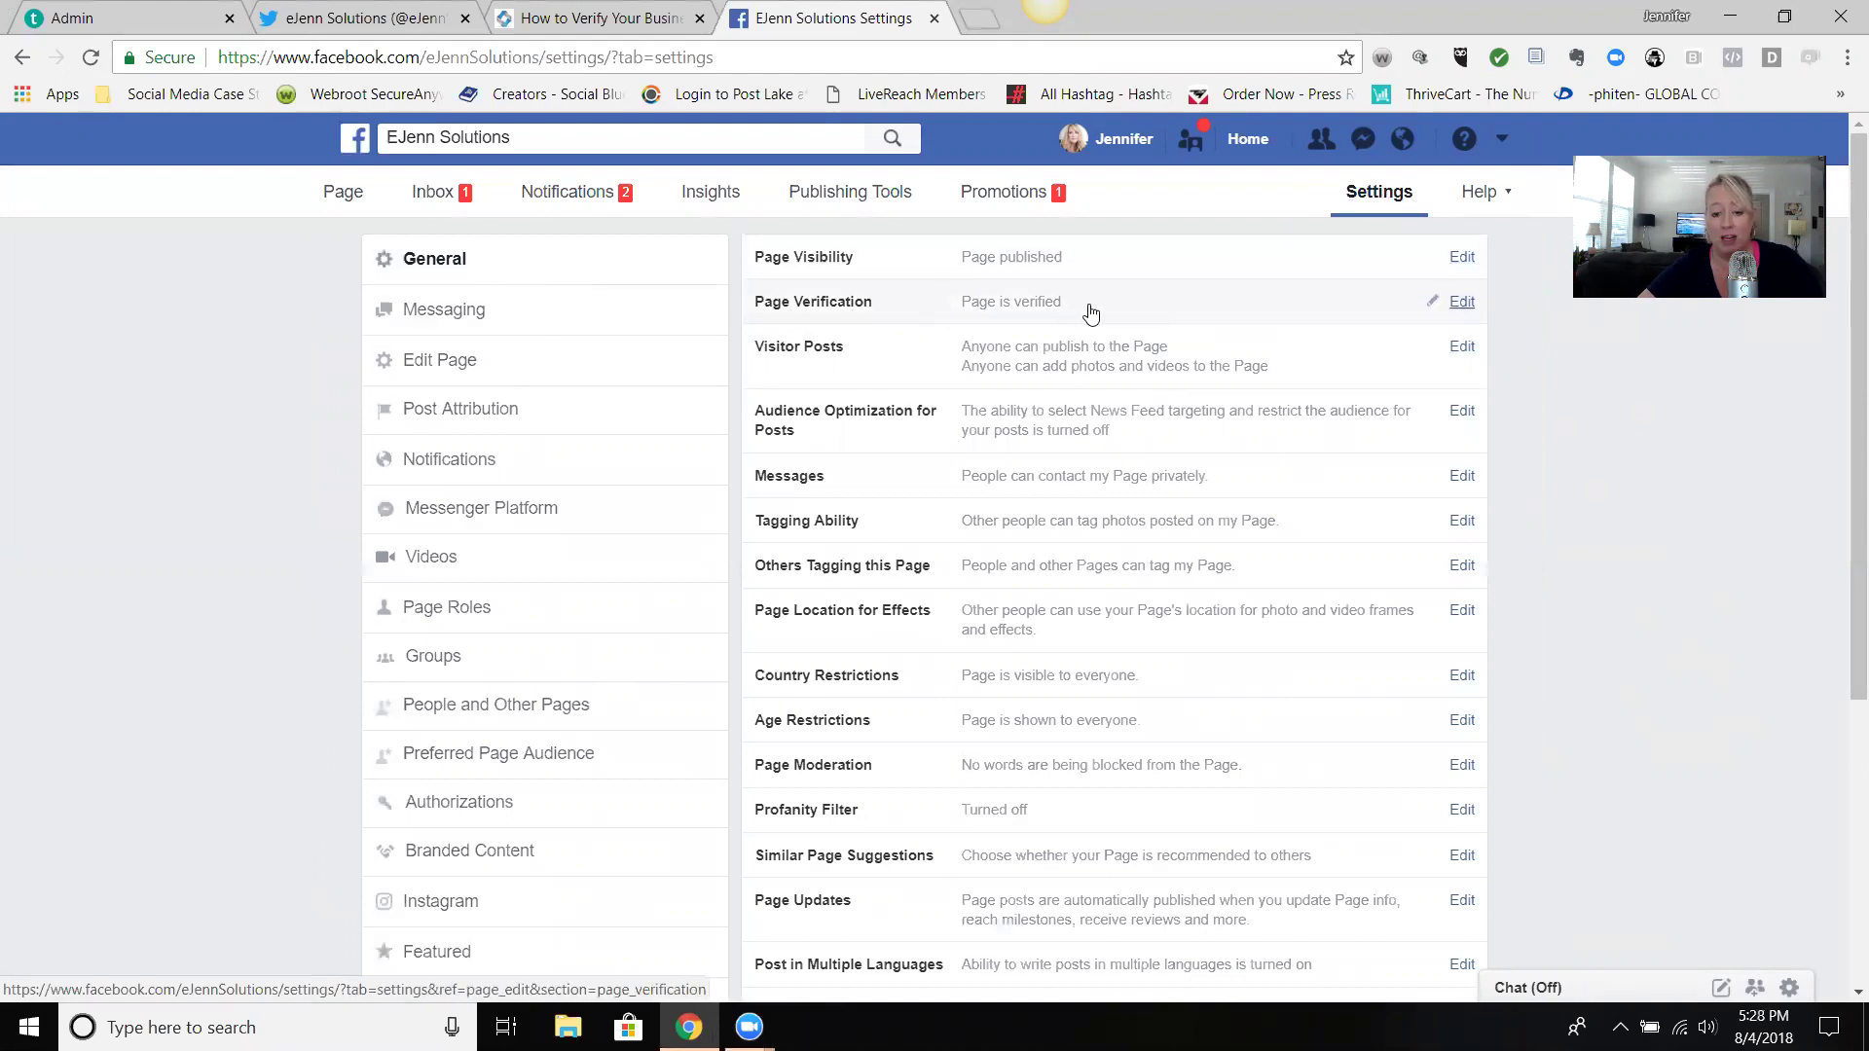
Expand the Page Verification row to show 'Your Page is verified'
left_click(1090, 313)
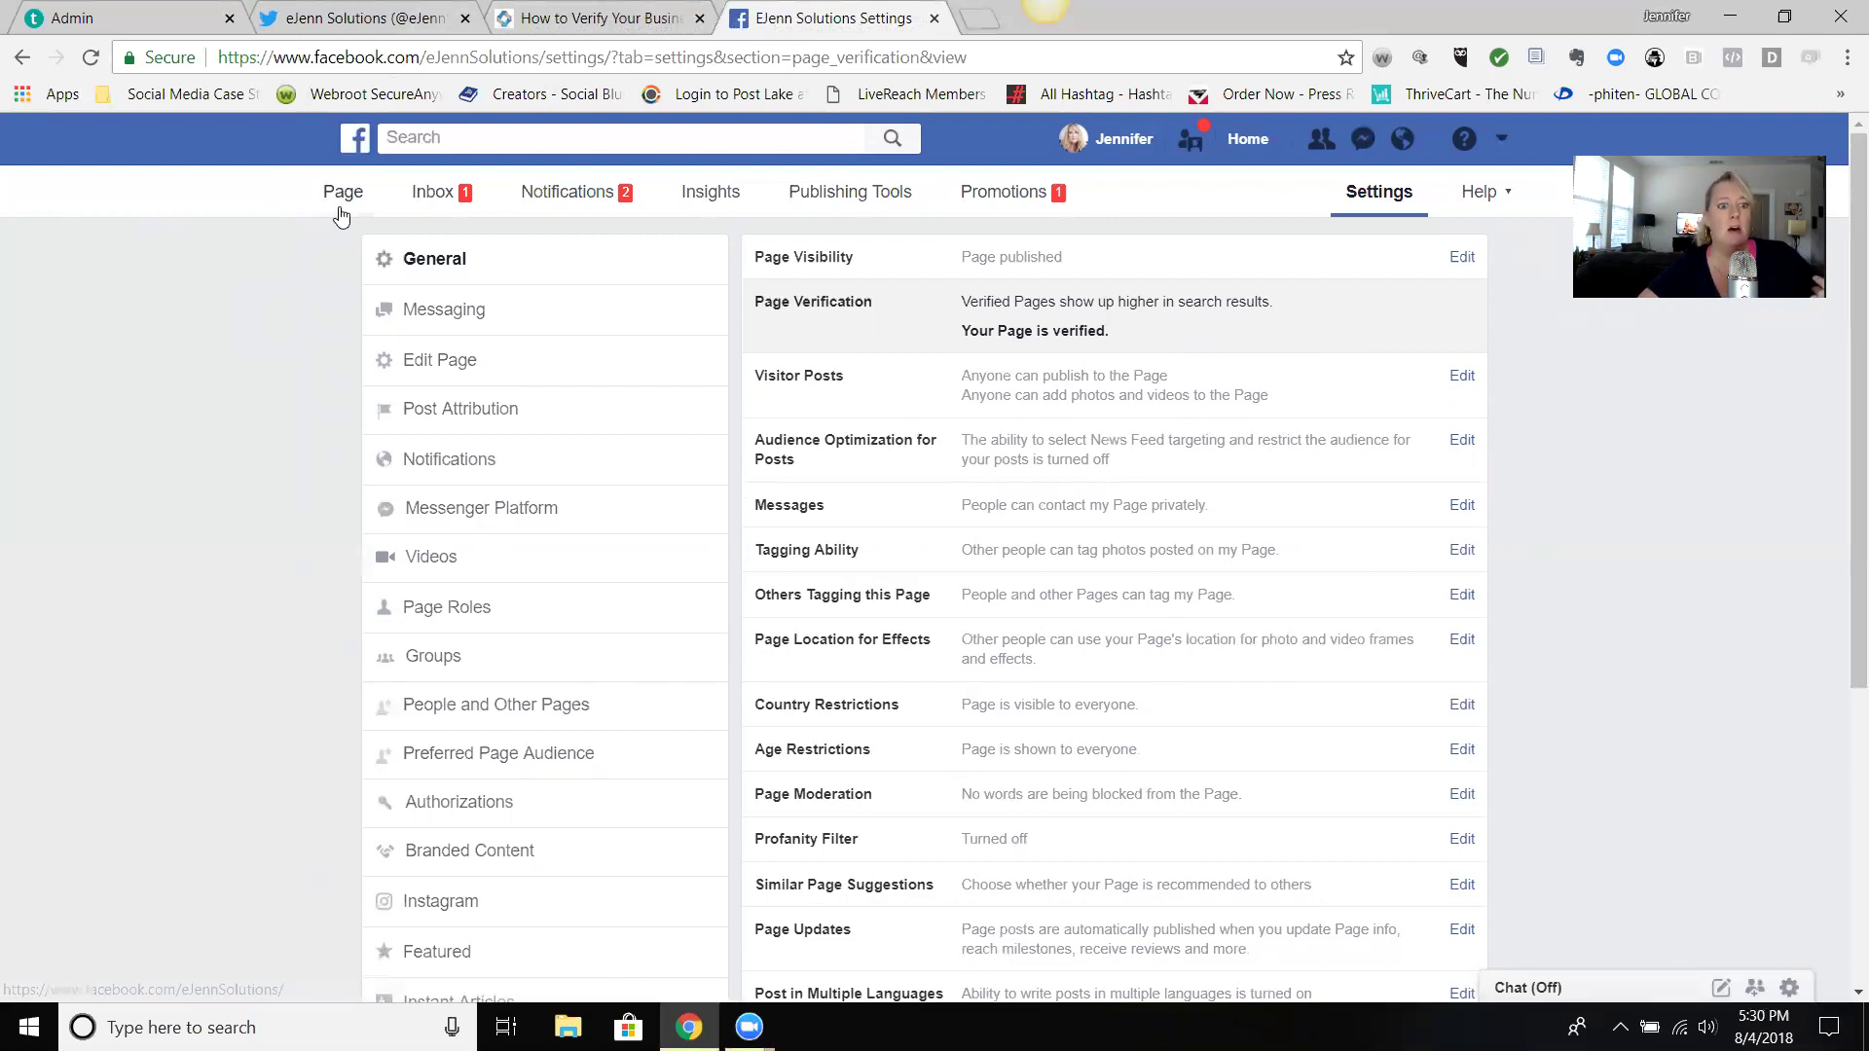
Go back to the eJenn Solutions page showing the verified badge by its name
left_click(341, 191)
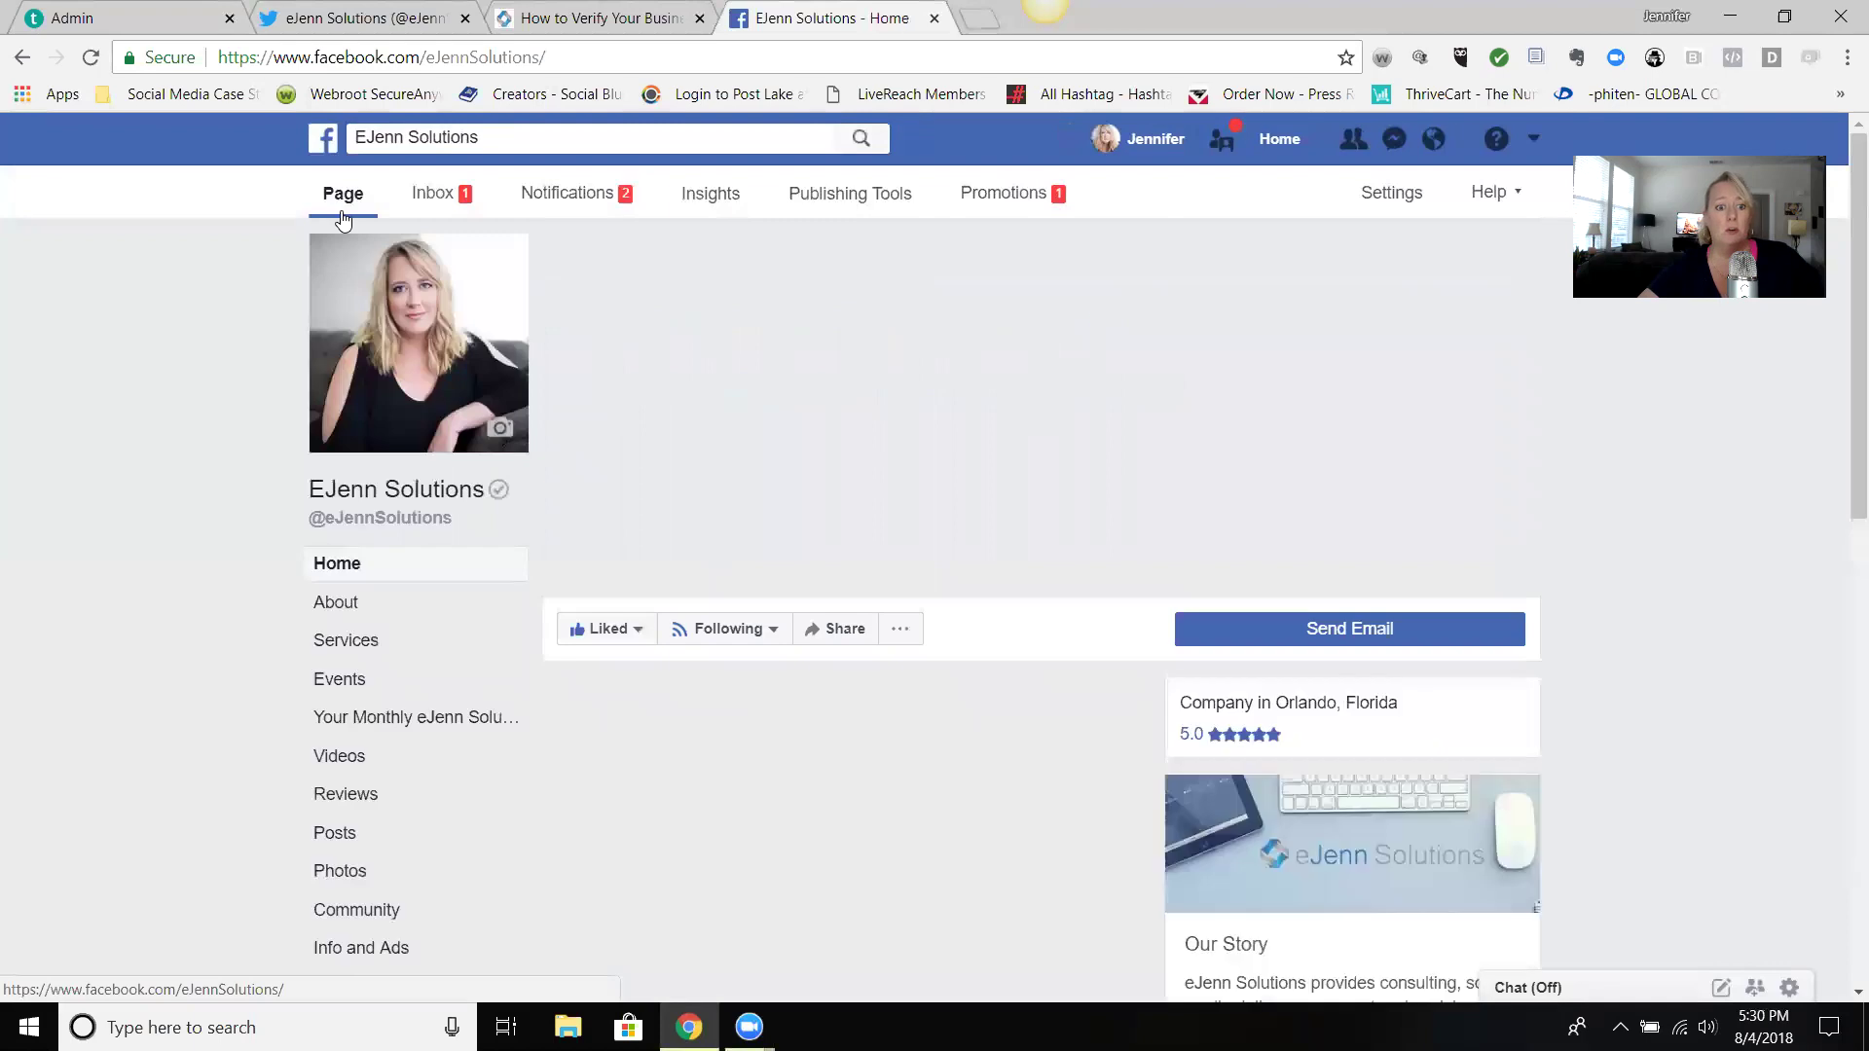